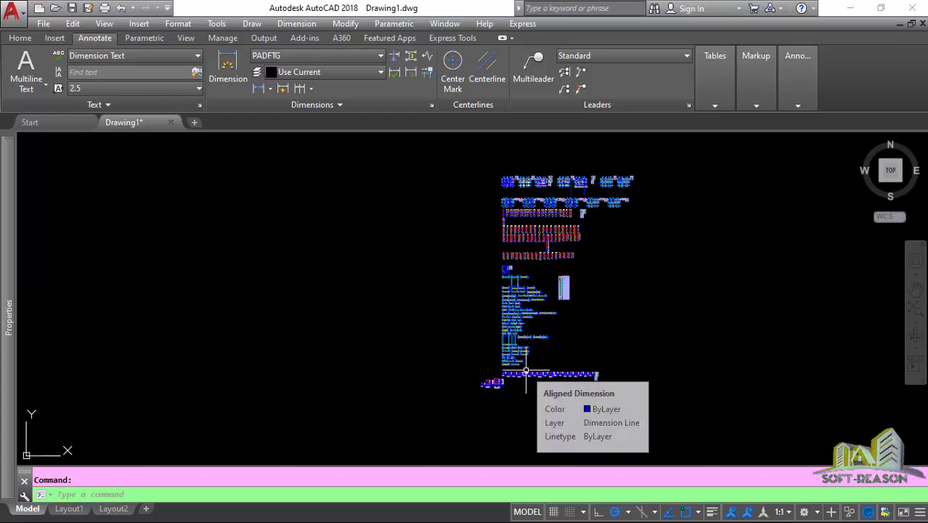
- Move the 3B24 (225x450) beam detail by its midpoint into empty space on the left
scroll(519, 374, up, 8)
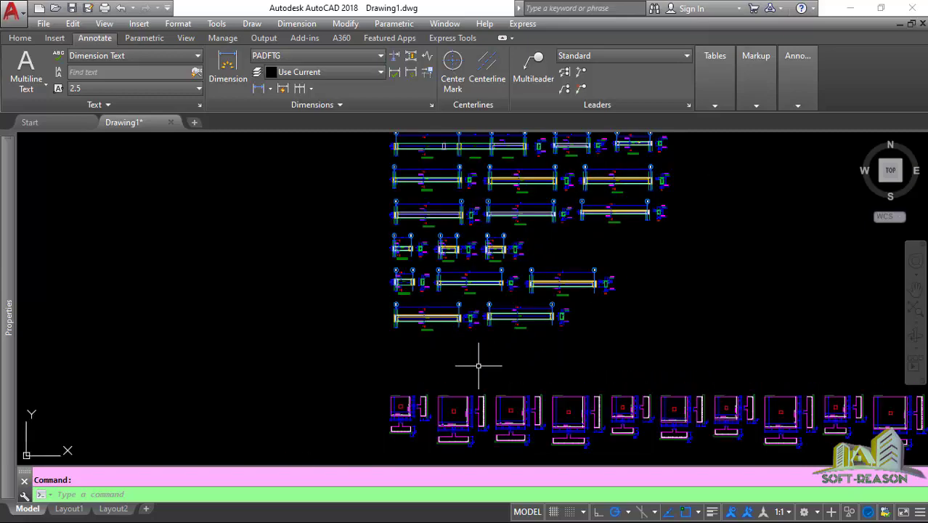
scroll(540, 398, up, 6)
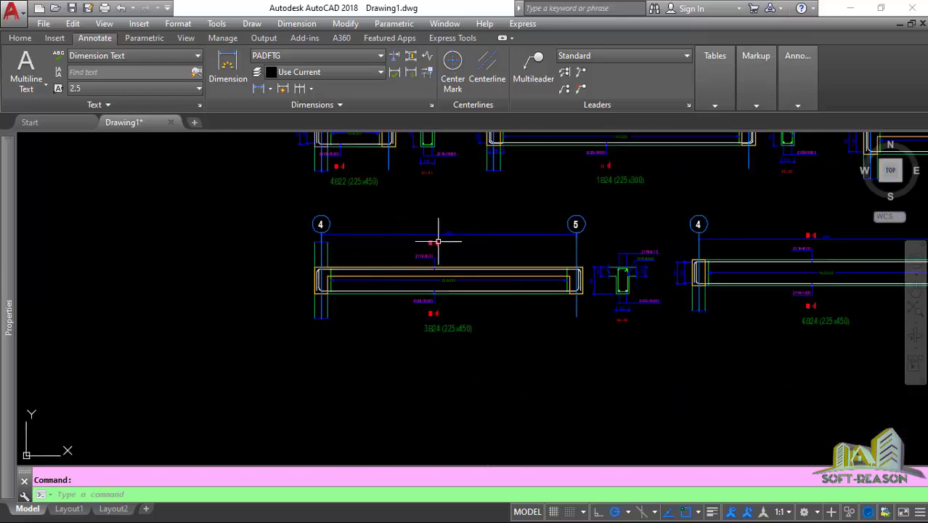
scroll(562, 387, down, 2)
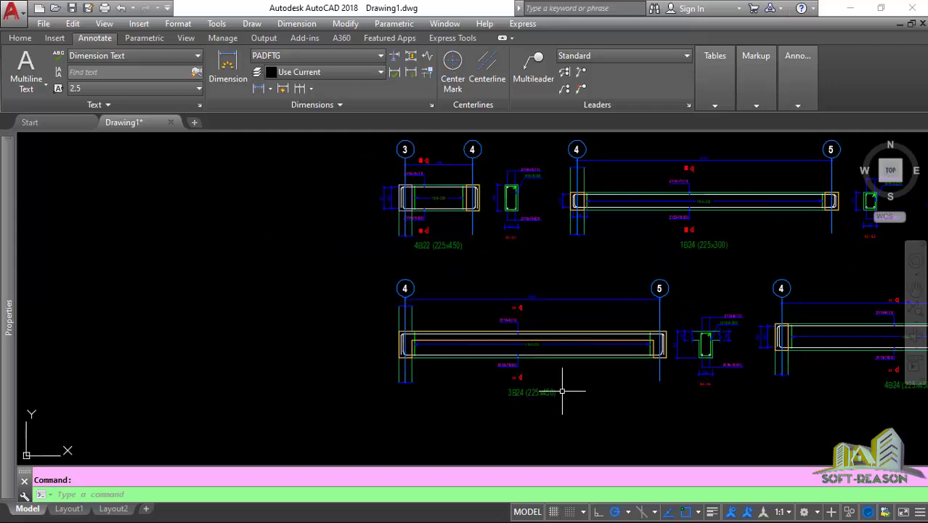
scroll(562, 326, up, 2)
scroll(571, 327, down, 2)
scroll(441, 310, up, 2)
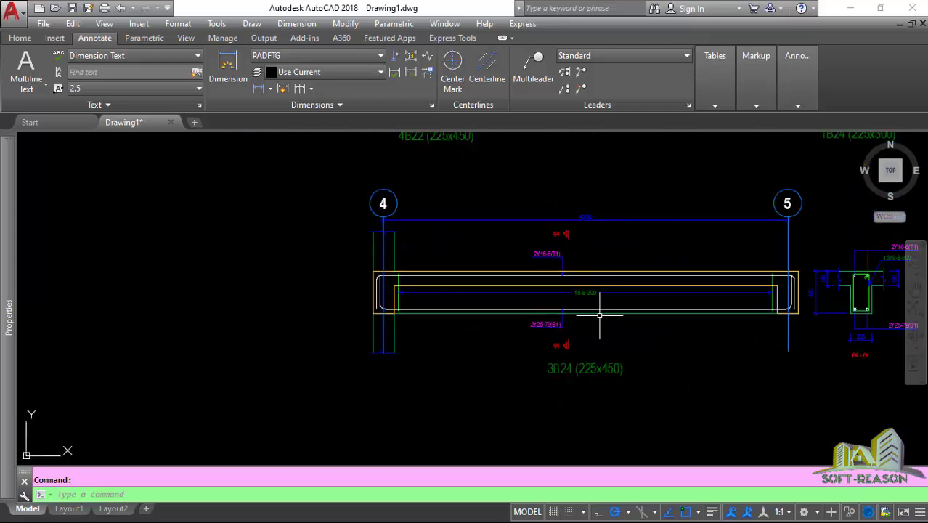
scroll(345, 349, down, 2)
scroll(359, 320, up, 2)
scroll(535, 358, down, 2)
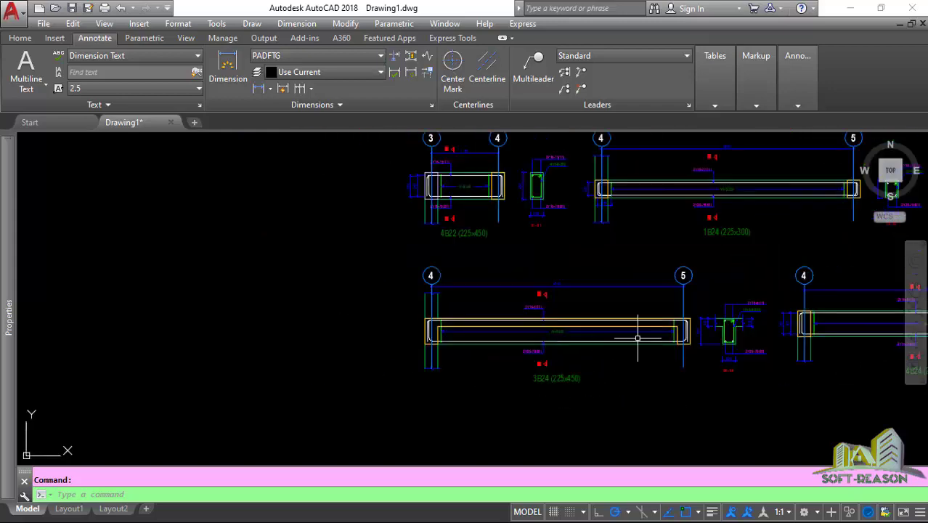
click(761, 264)
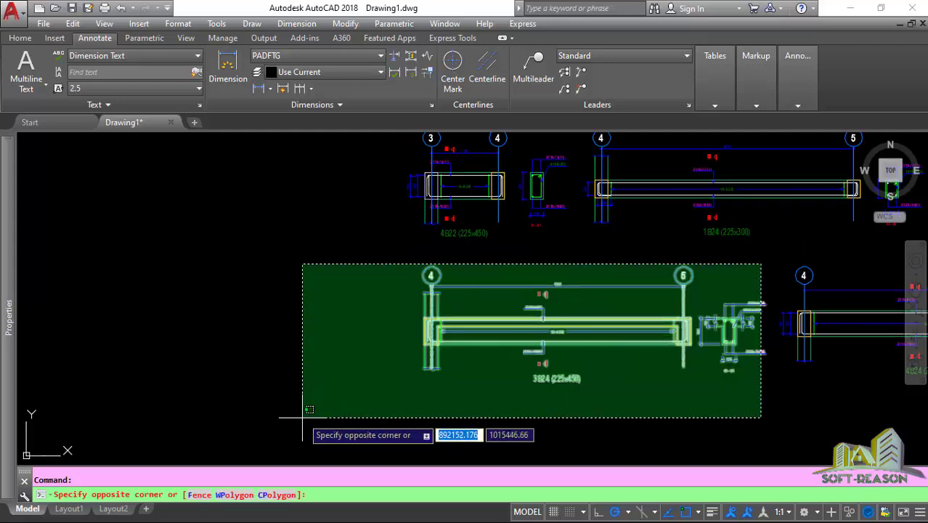
click(306, 418)
text(m)
key(Return)
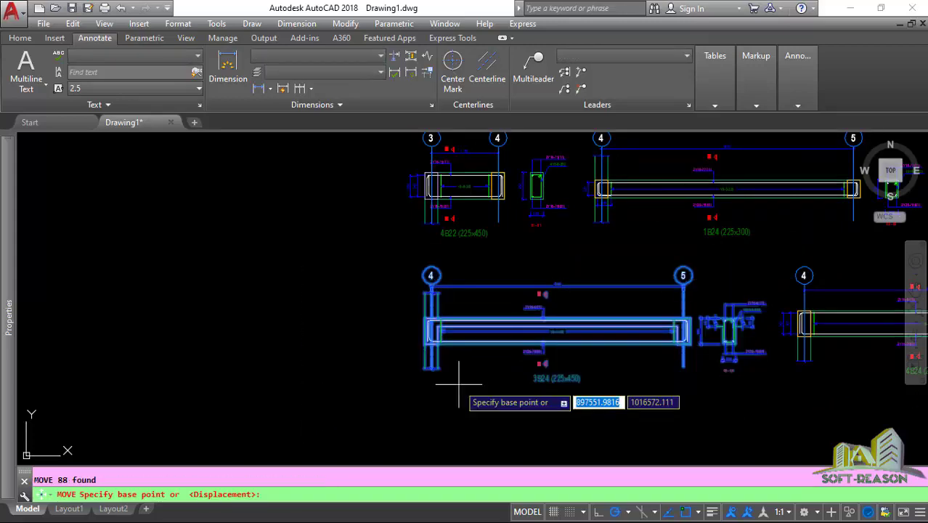
click(557, 330)
scroll(695, 356, down, 3)
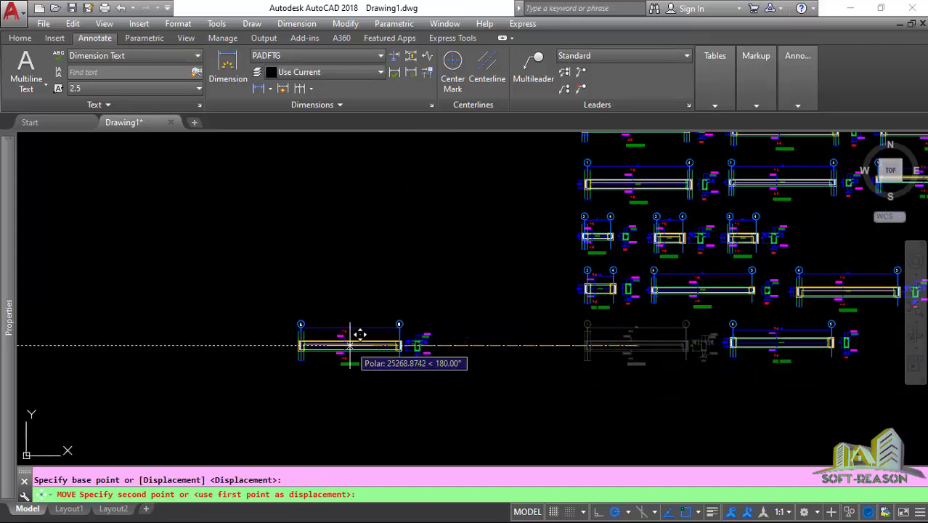
click(359, 332)
- Zoom and pan so the moved beam detail fills the view
scroll(500, 367, up, 3)
scroll(429, 302, up, 2)
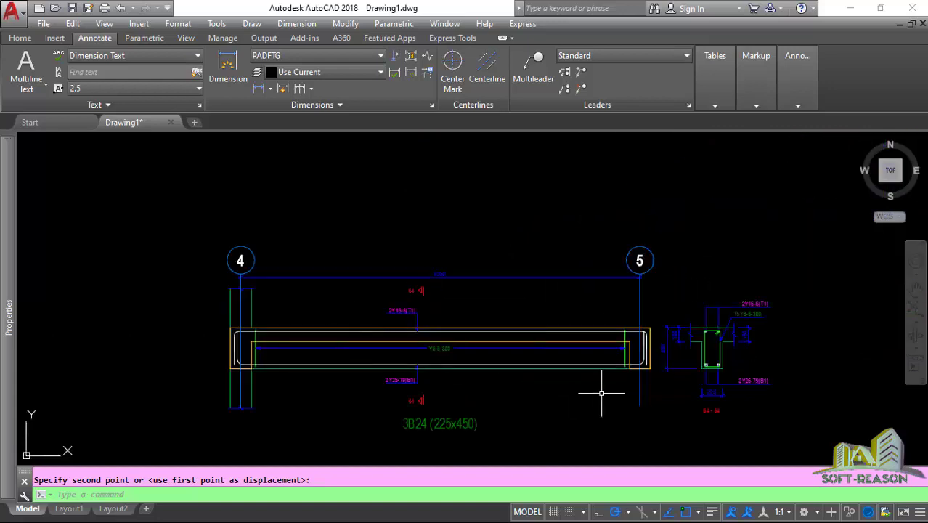
middle_drag(484, 345, 483, 319)
scroll(420, 323, up, 2)
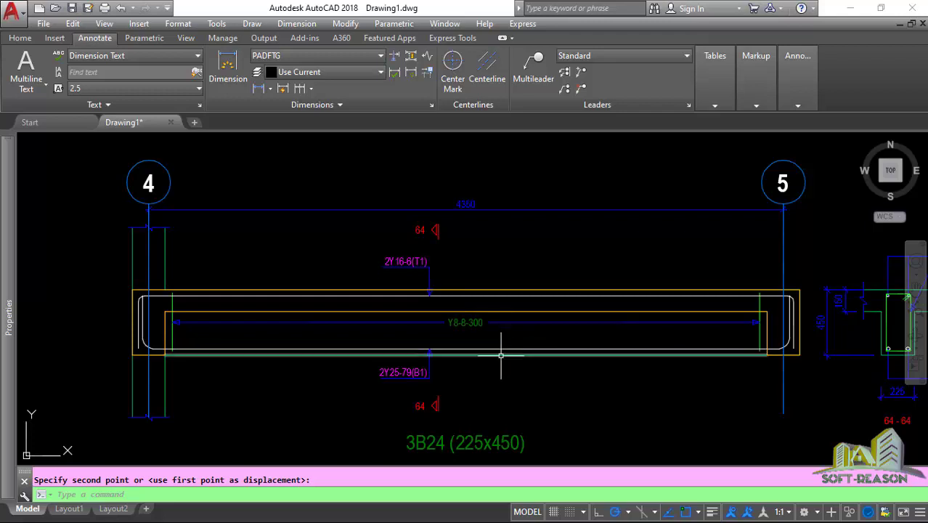
scroll(535, 262, down, 2)
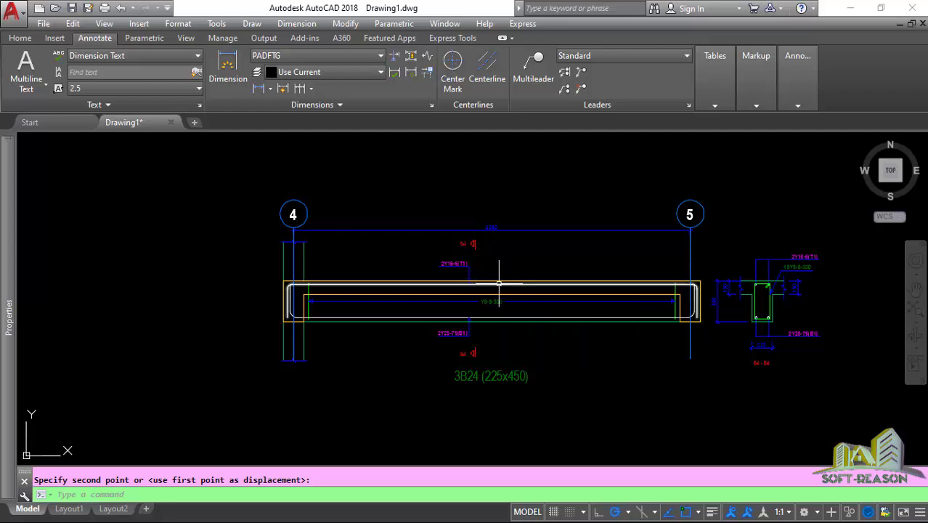
scroll(501, 263, up, 2)
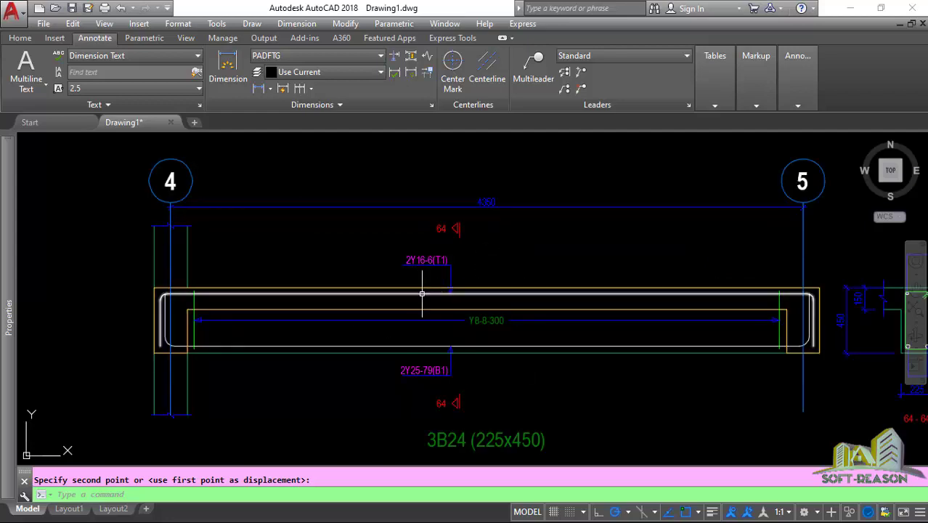
scroll(436, 301, down, 2)
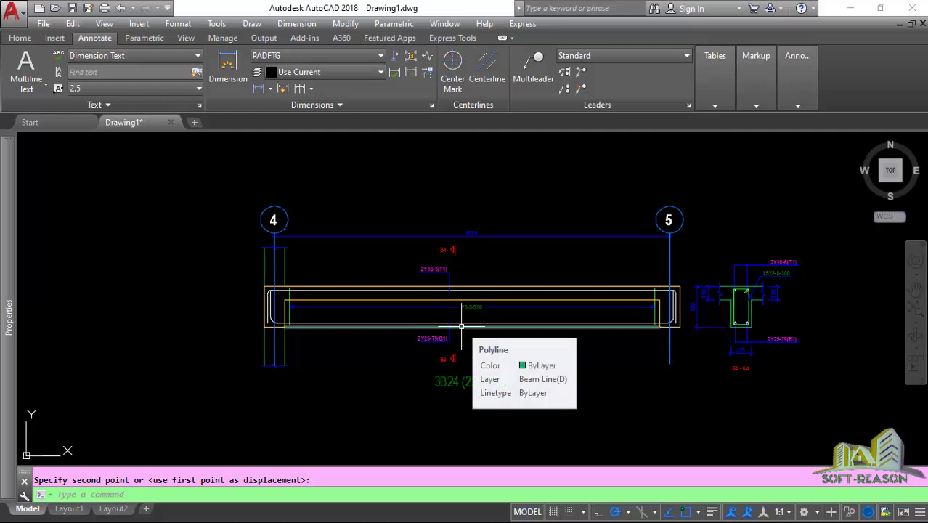
scroll(427, 284, up, 2)
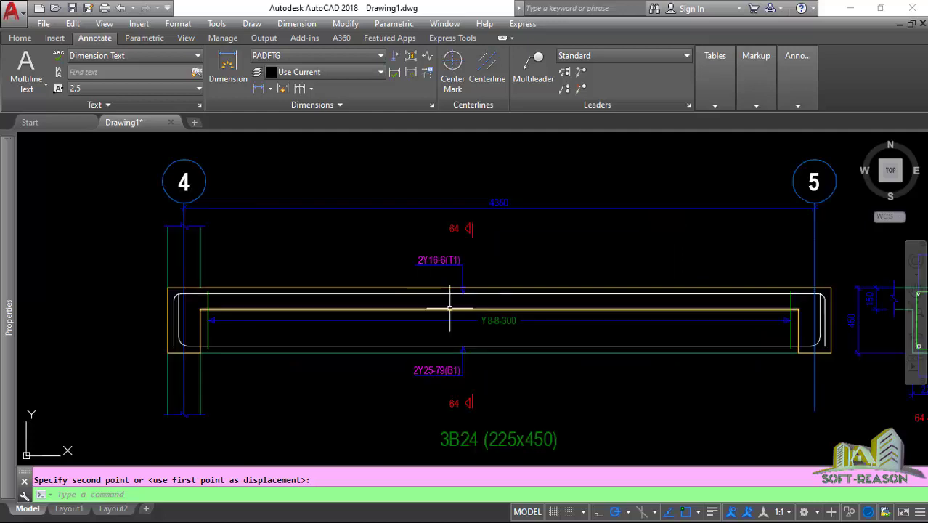
scroll(457, 302, down, 2)
click(504, 256)
- Select the 4350 span dimension and confirm Dim style BEAM and Text height 100 in Properties
click(491, 207)
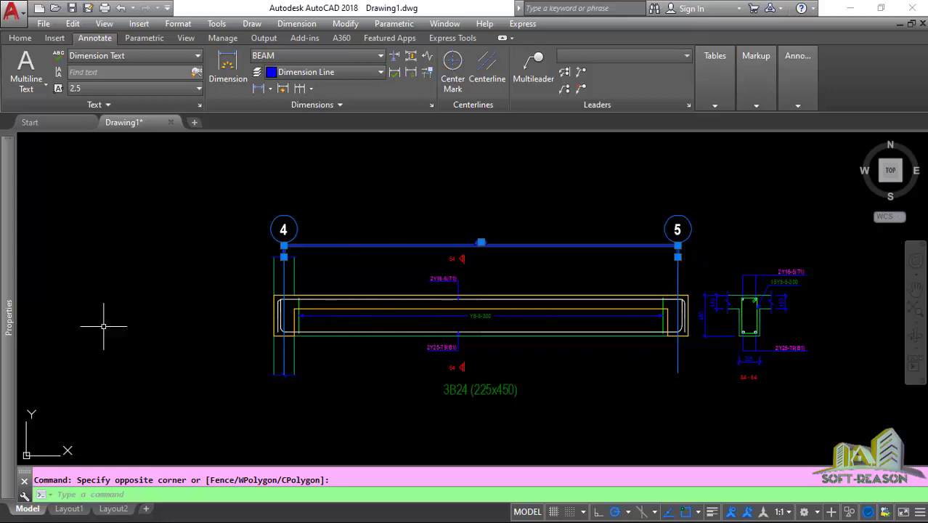
mouse_move(3, 297)
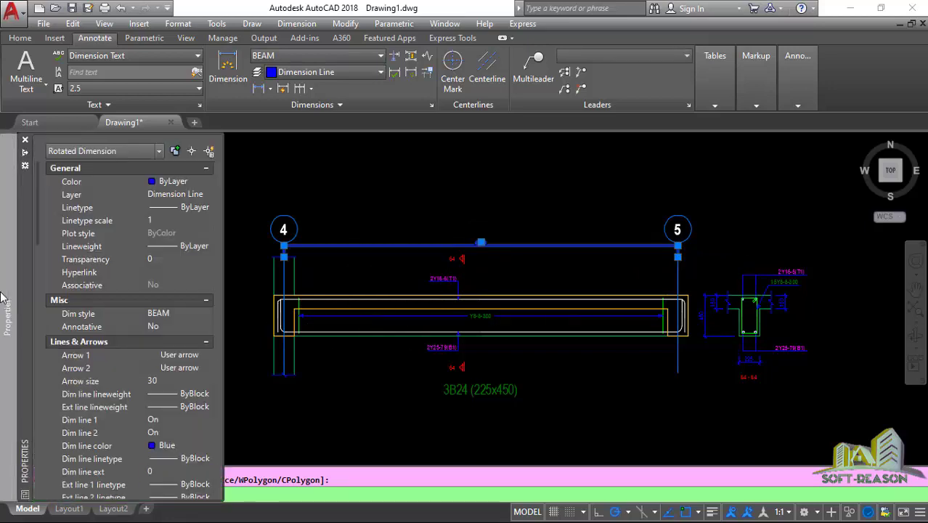
scroll(106, 385, down, 10)
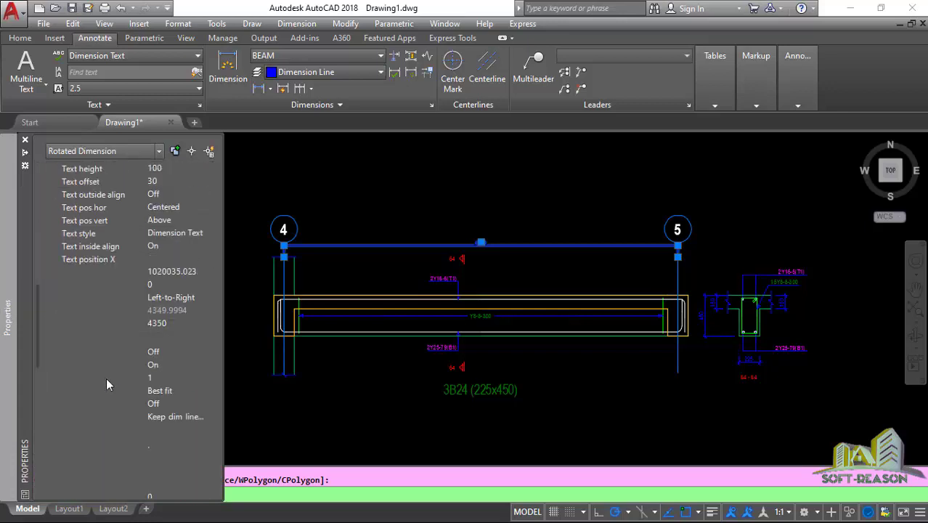
scroll(107, 385, down, 6)
scroll(104, 356, up, 2)
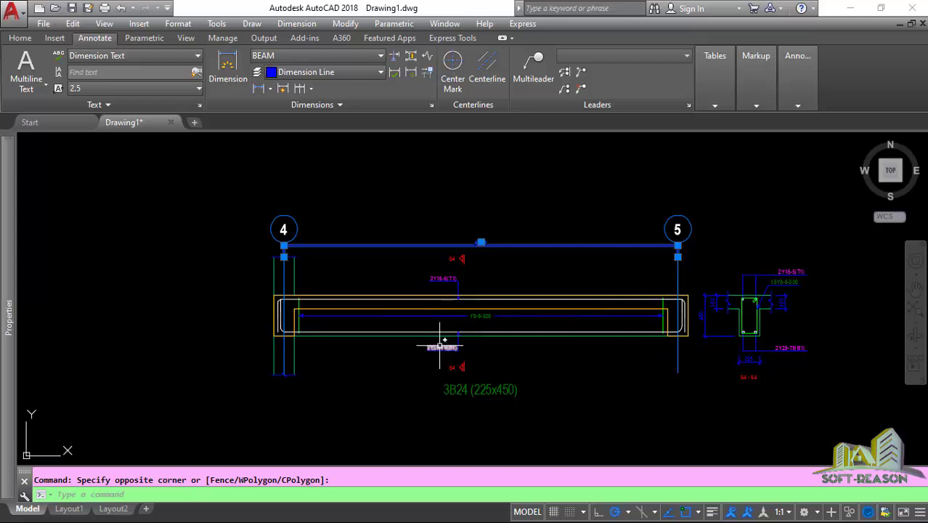
- Show the 4350 dimension's Rotated Dimension properties: Dim scale linear 0.5, Decimal units
mouse_move(439, 347)
scroll(439, 347, up, 2)
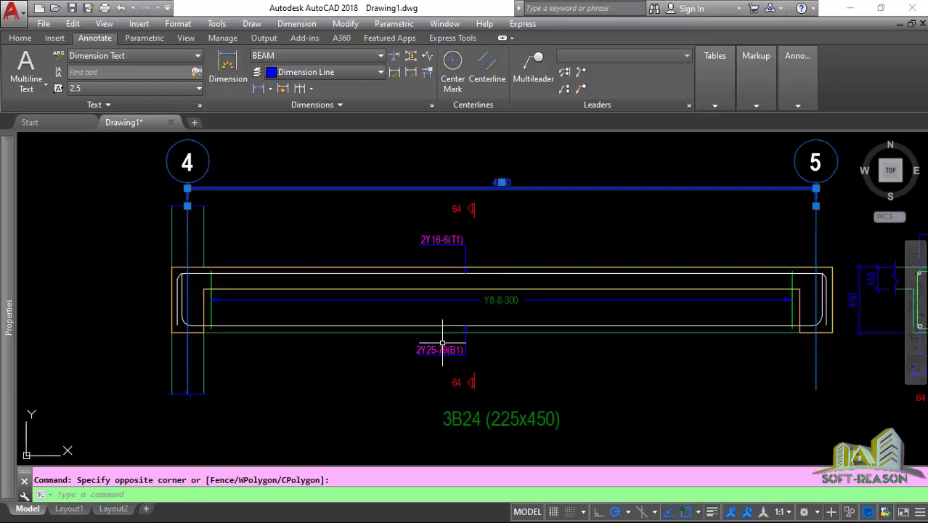
scroll(439, 346, down, 4)
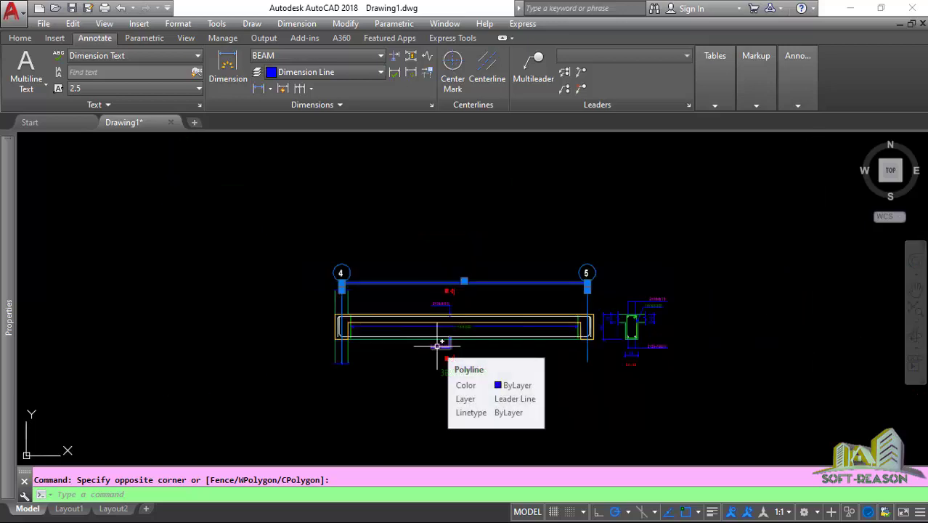
scroll(447, 354, up, 2)
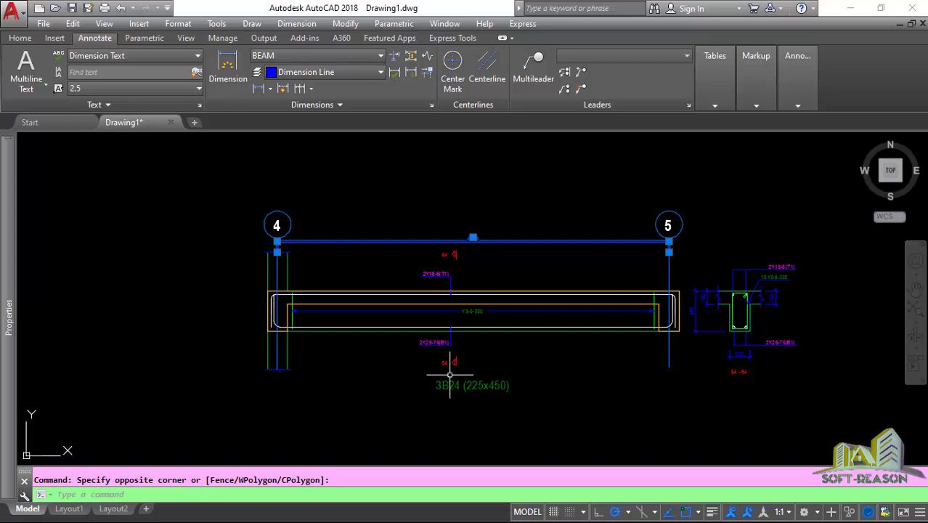
scroll(460, 326, up, 3)
scroll(454, 349, down, 3)
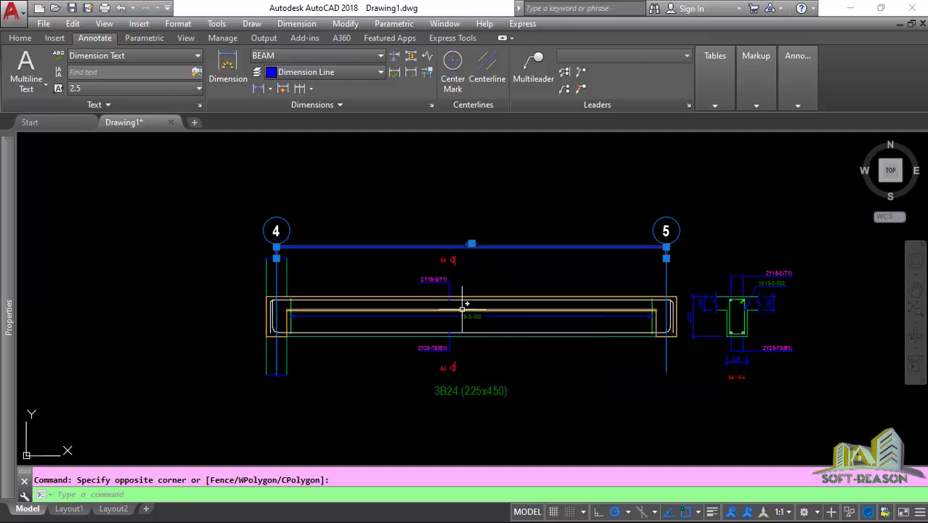
scroll(451, 283, up, 2)
scroll(481, 260, down, 2)
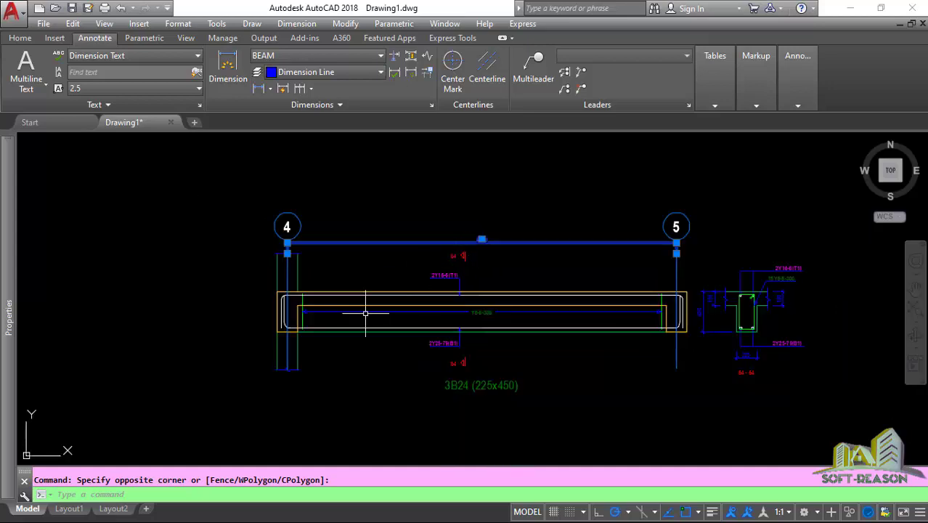
mouse_move(7, 310)
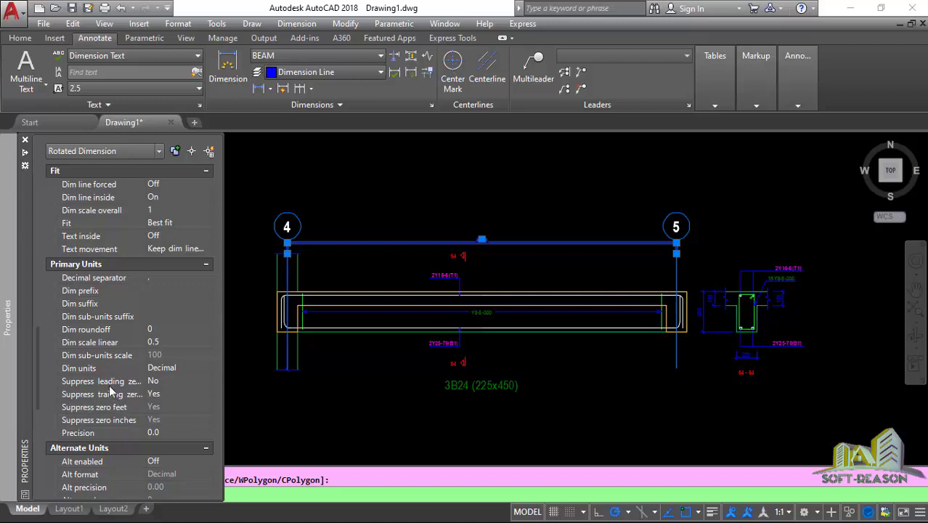
- Check the span dimension's BEAM style, Dimension Text style, text height 100 and offset 30
scroll(110, 370, up, 15)
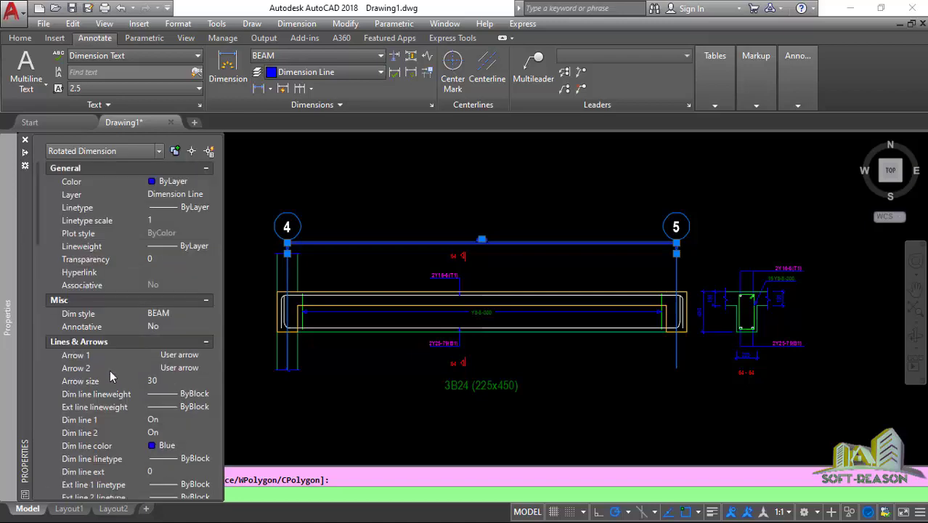
scroll(111, 373, down, 10)
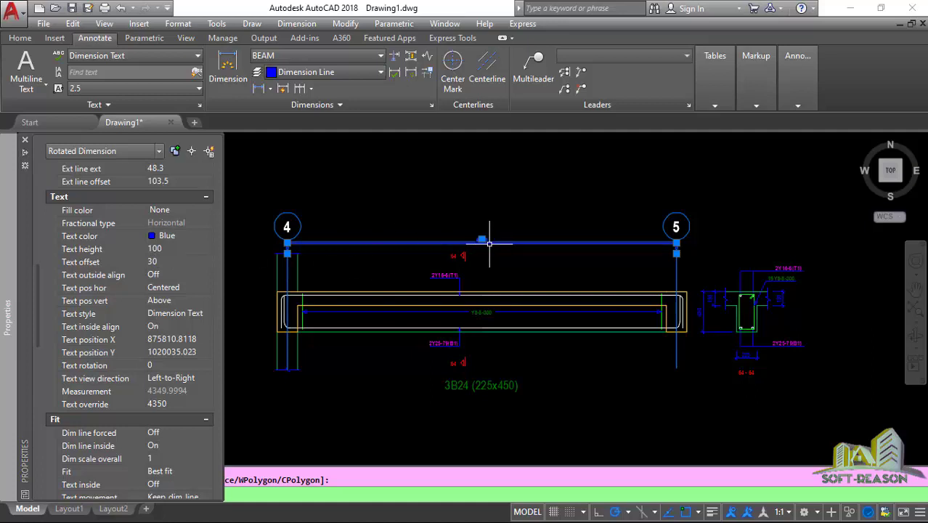
scroll(489, 240, up, 2)
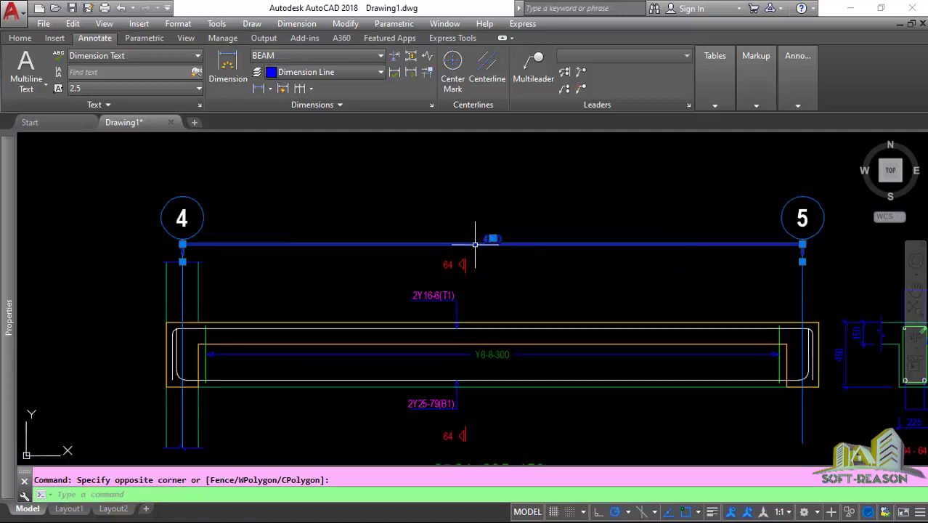
scroll(474, 245, down, 2)
mouse_move(8, 236)
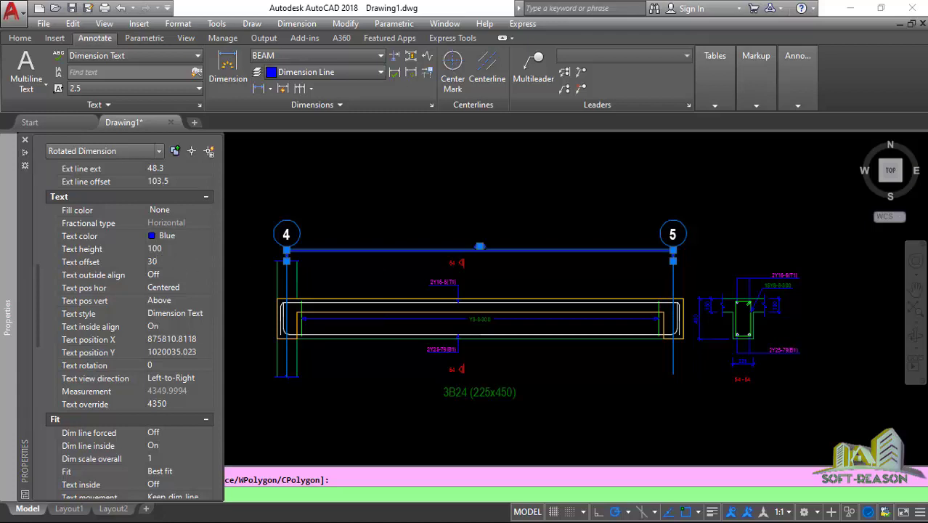
- Zoom in on the 4350 dimension text, then open the Dimension Style Manager with D
scroll(484, 247, up, 6)
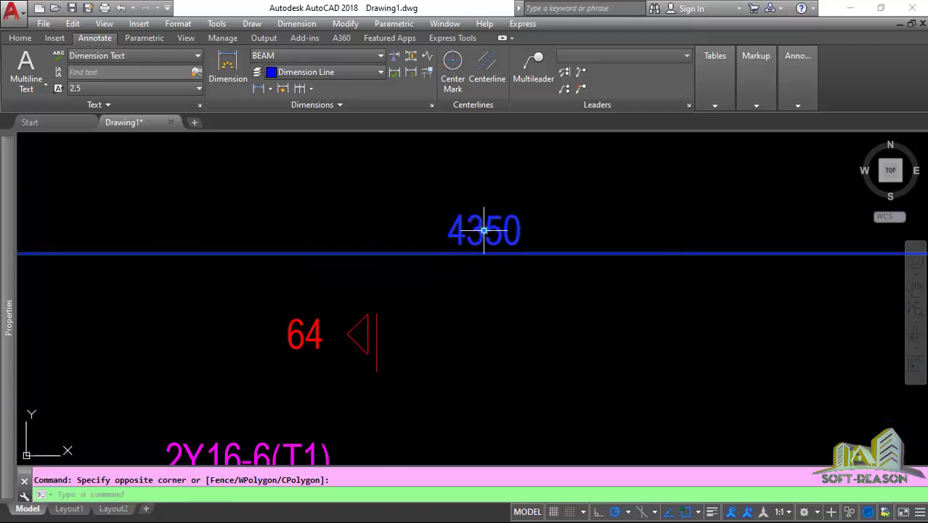
middle_drag(478, 226, 461, 231)
scroll(460, 231, up, 1)
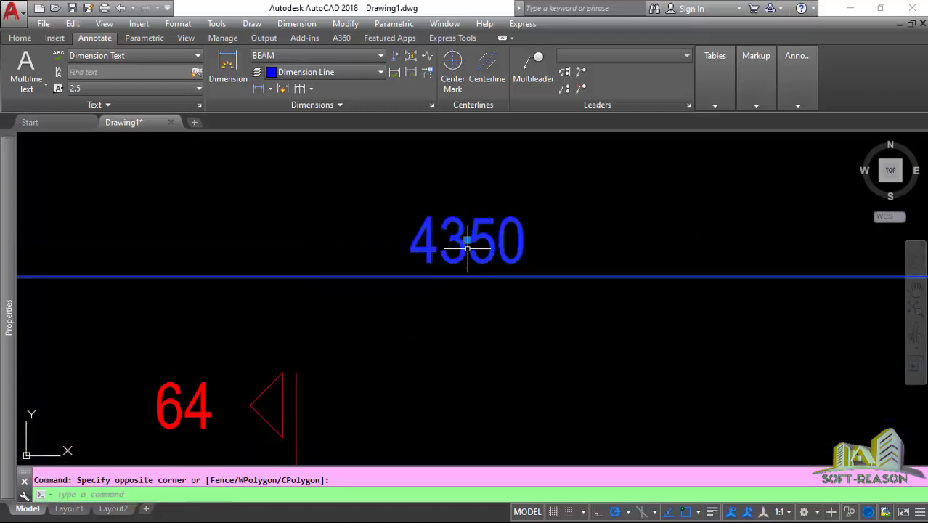
scroll(472, 244, down, 2)
scroll(435, 225, down, 4)
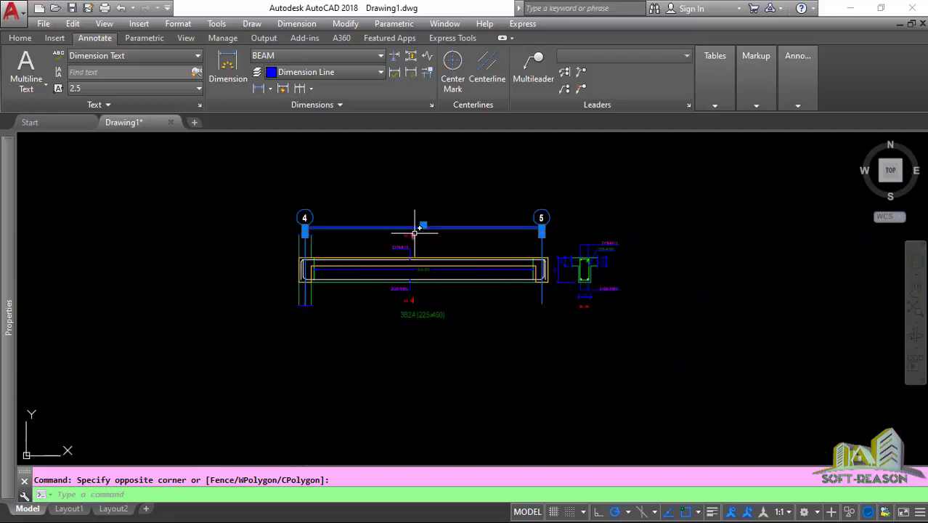
scroll(421, 225, up, 2)
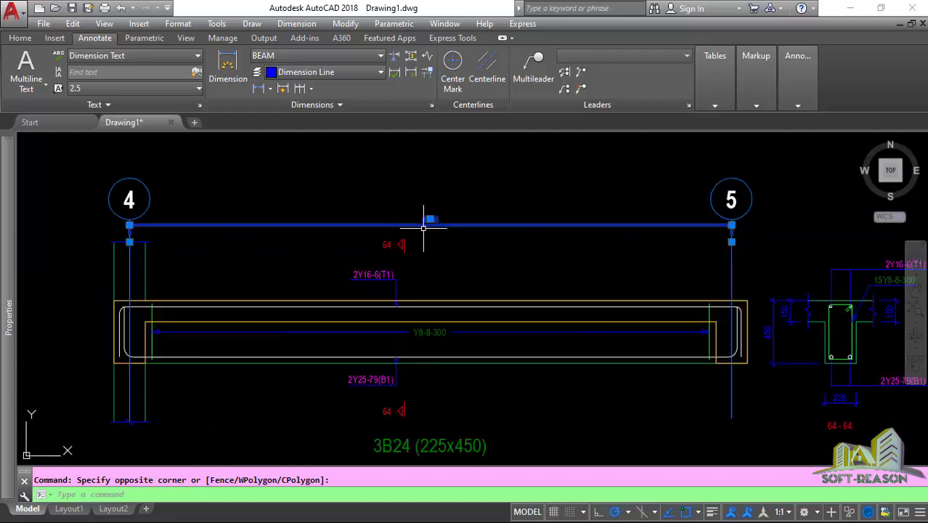
text(d)
key(Return)
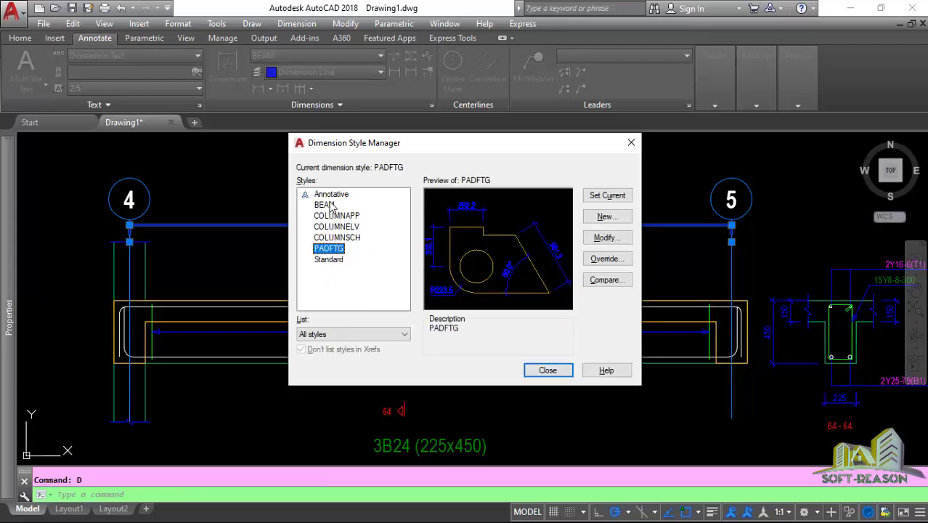
- Review the BEAM style's Fit, Text and Primary Units settings and its Dimension Text text style
click(325, 205)
click(610, 238)
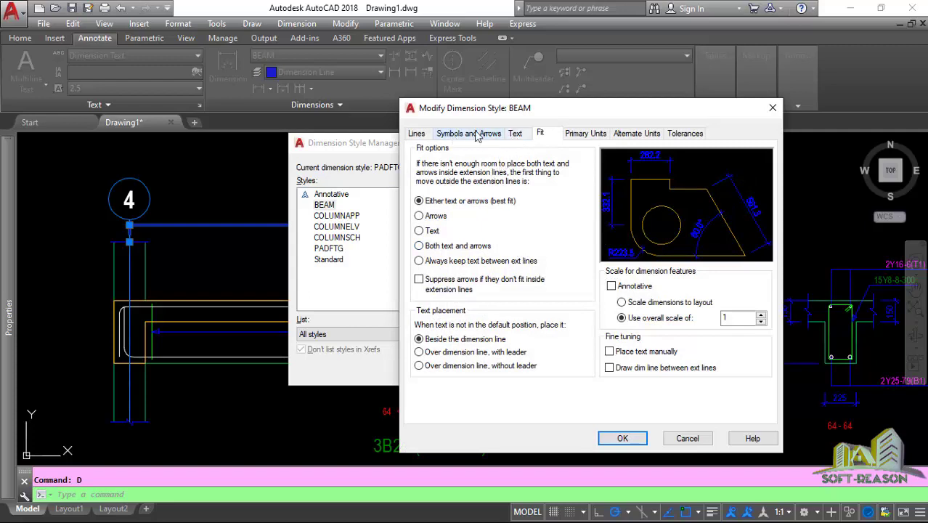
click(516, 134)
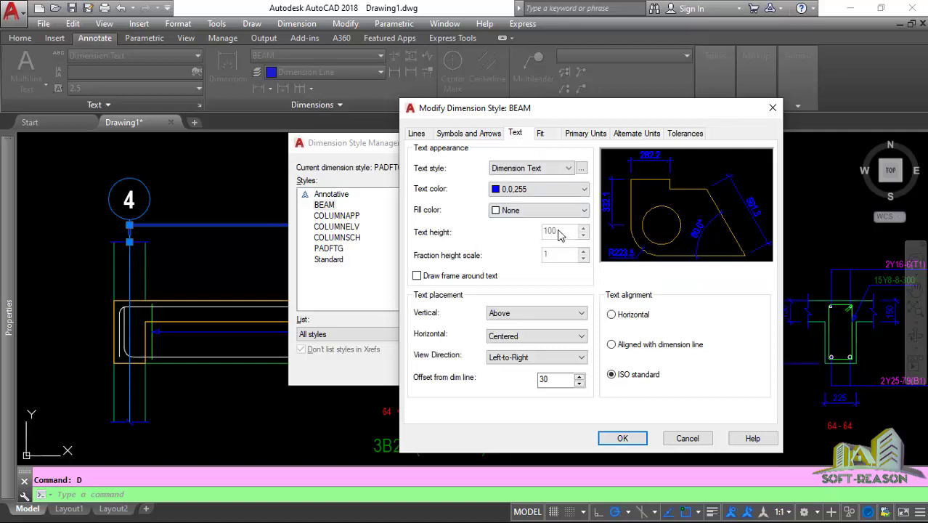
click(597, 134)
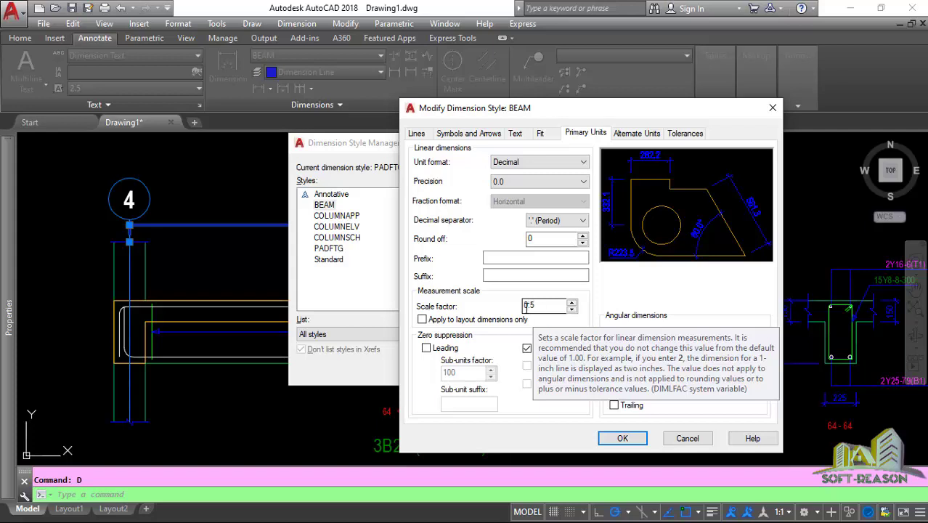
click(517, 135)
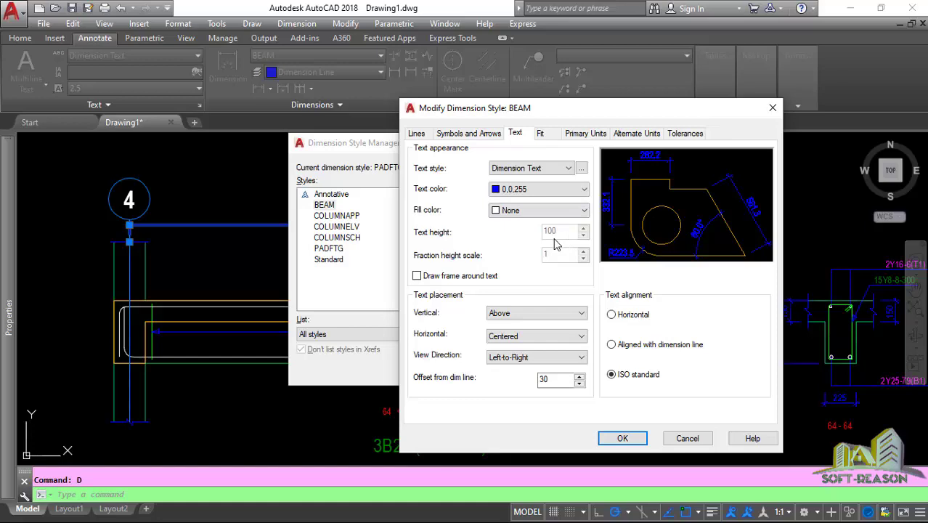
click(581, 168)
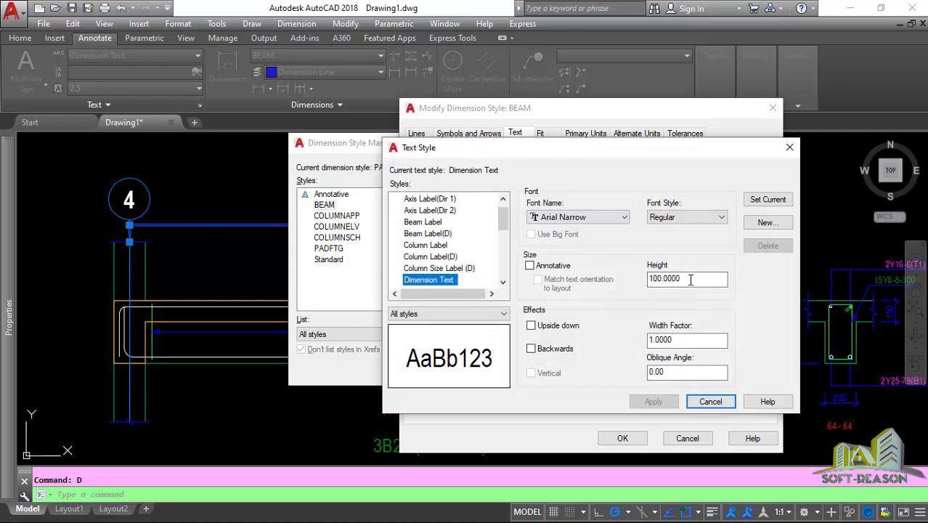
- Confirm Dimension Text height 100, set it current, and close back to the style manager
drag(691, 279, 643, 316)
click(667, 285)
double_click(666, 285)
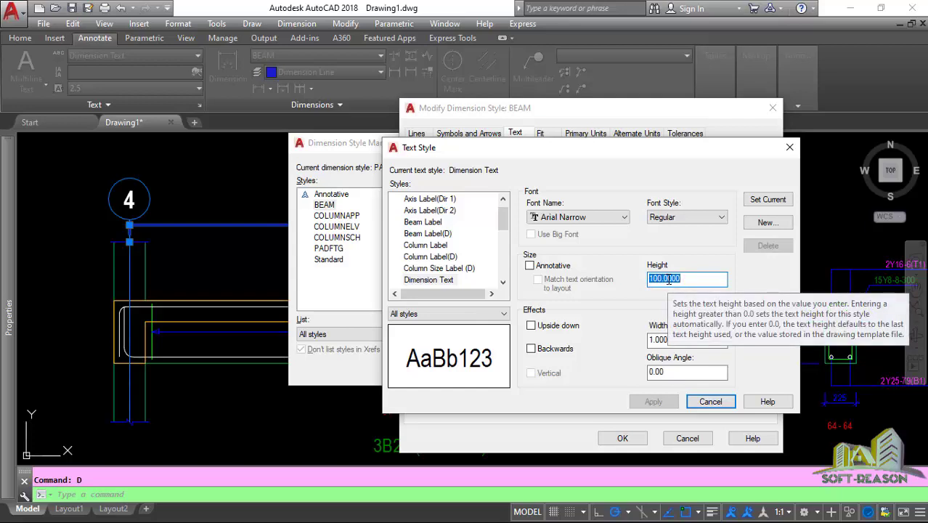
click(768, 201)
click(703, 403)
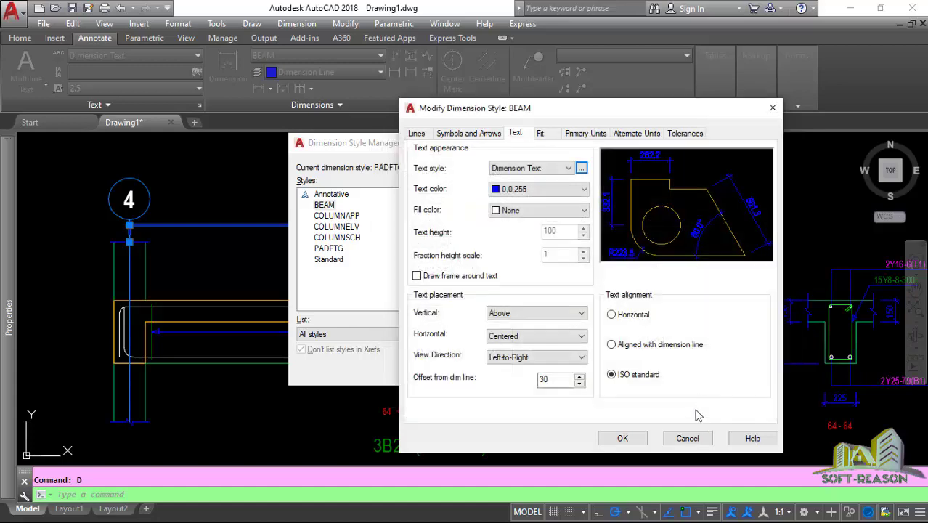
click(623, 438)
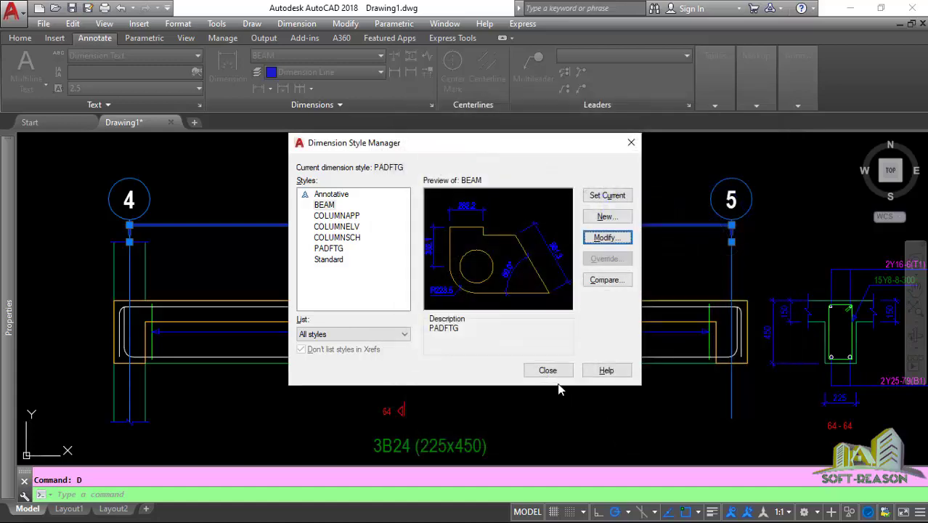
- Close the Dimension Style Manager and briefly select, then deselect, the 4350 span dimension
click(545, 371)
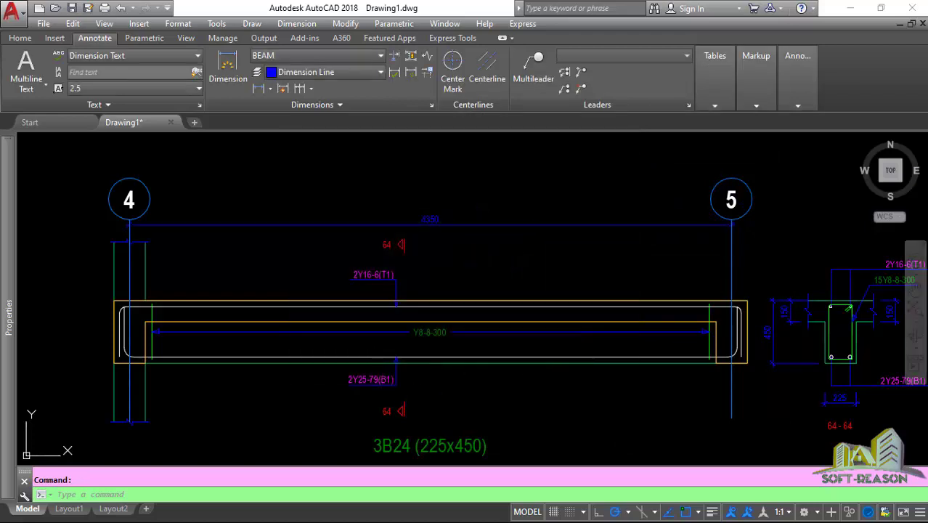
scroll(450, 244, down, 3)
scroll(434, 214, up, 3)
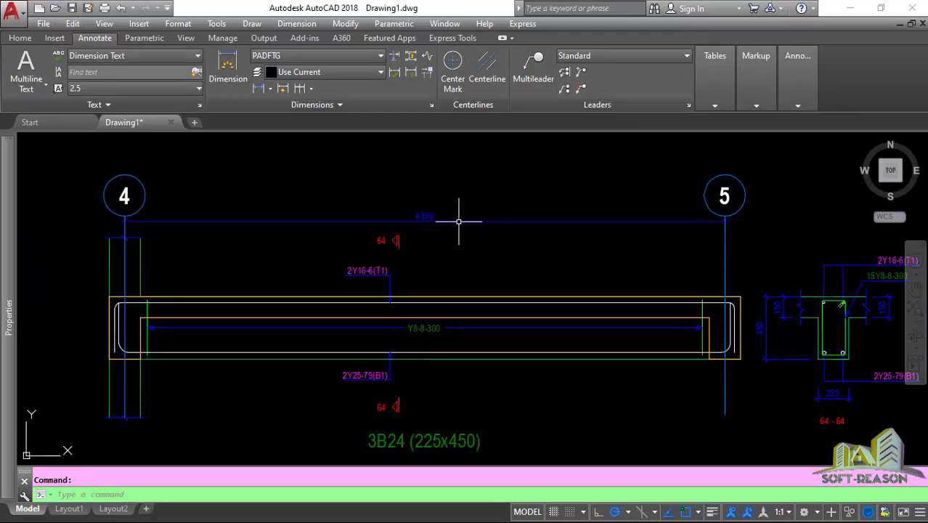
click(458, 219)
key(Escape)
- Zoom around beam 3B24 to inspect its rebar labels and 3B24 (225x450) title
scroll(446, 207, down, 2)
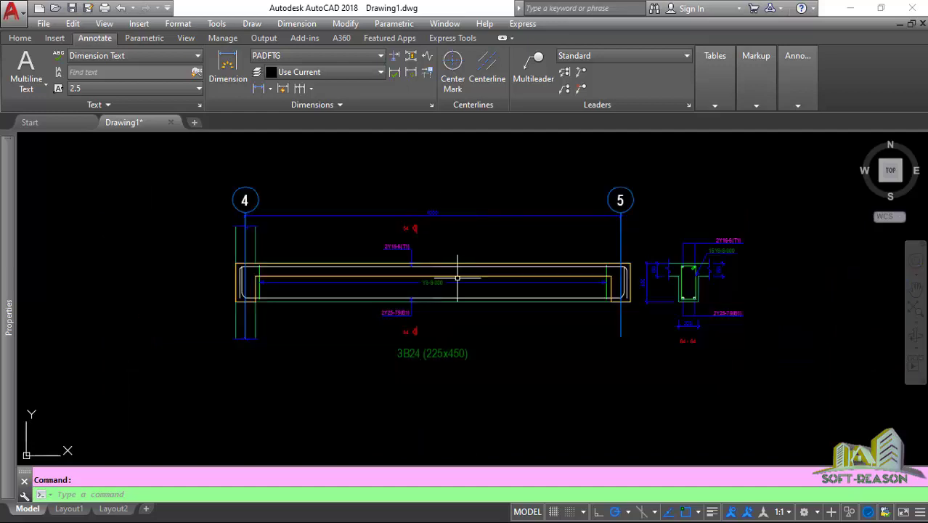
scroll(420, 375, up, 2)
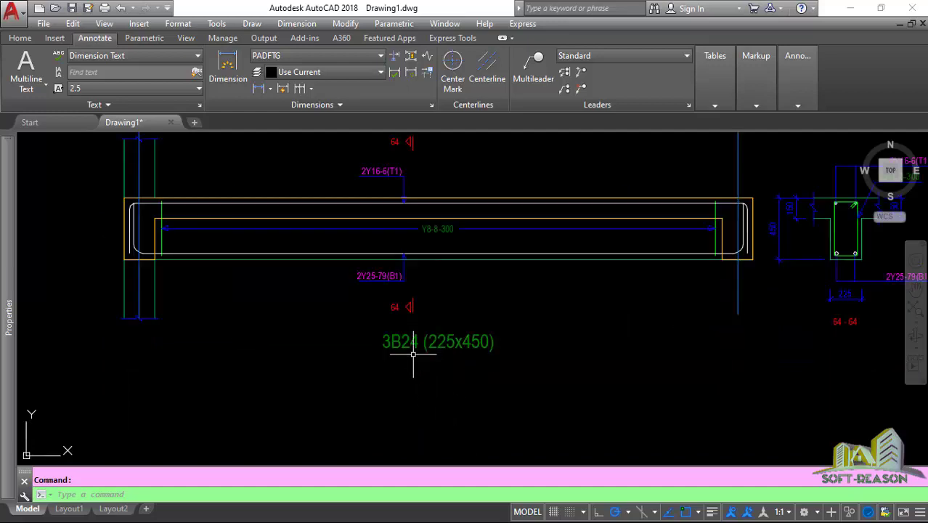
scroll(396, 340, down, 2)
scroll(426, 340, up, 2)
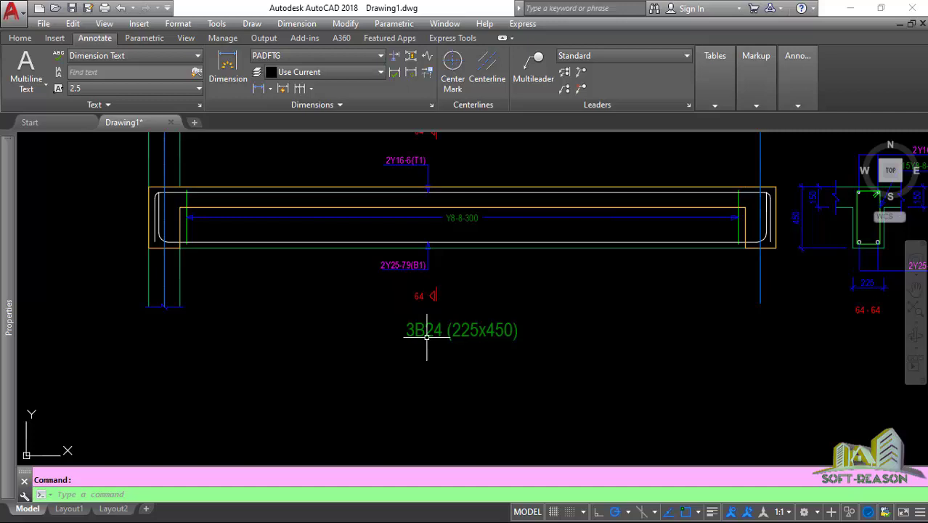
scroll(429, 357, down, 2)
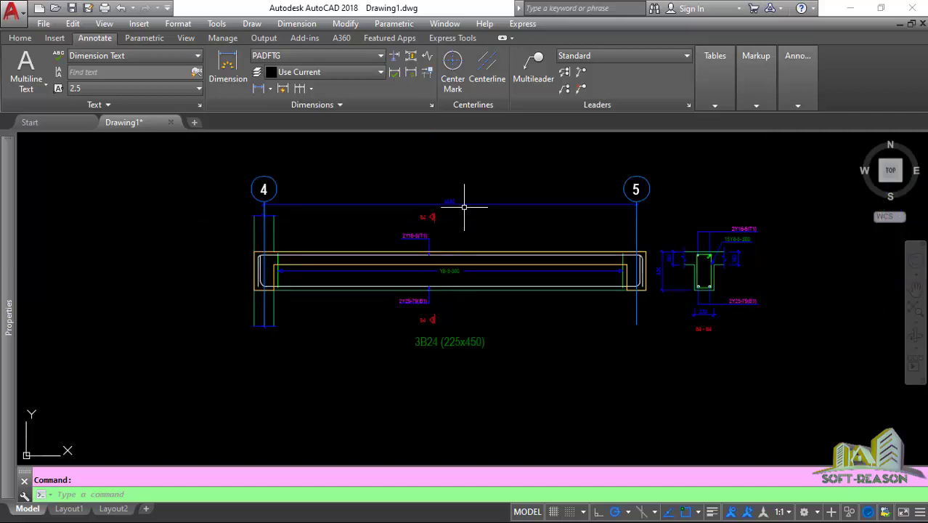
scroll(445, 199, up, 1)
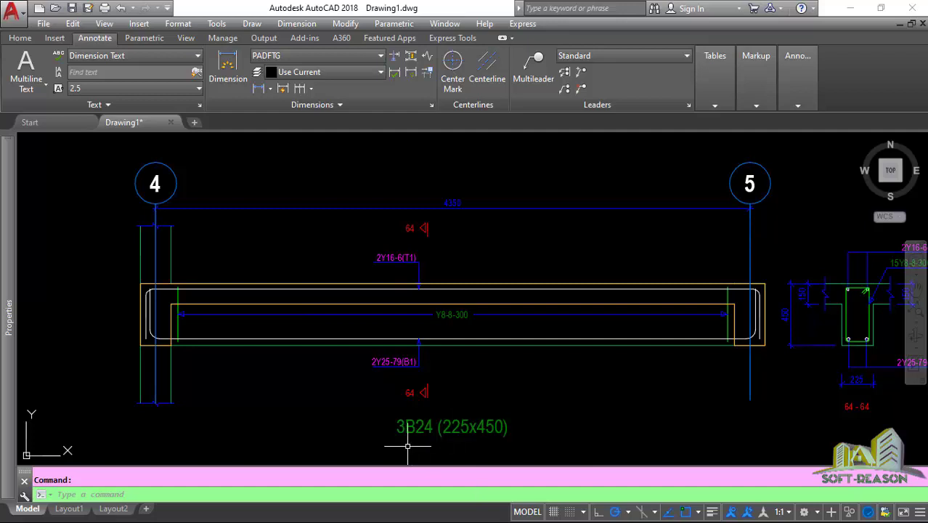
scroll(443, 430, up, 2)
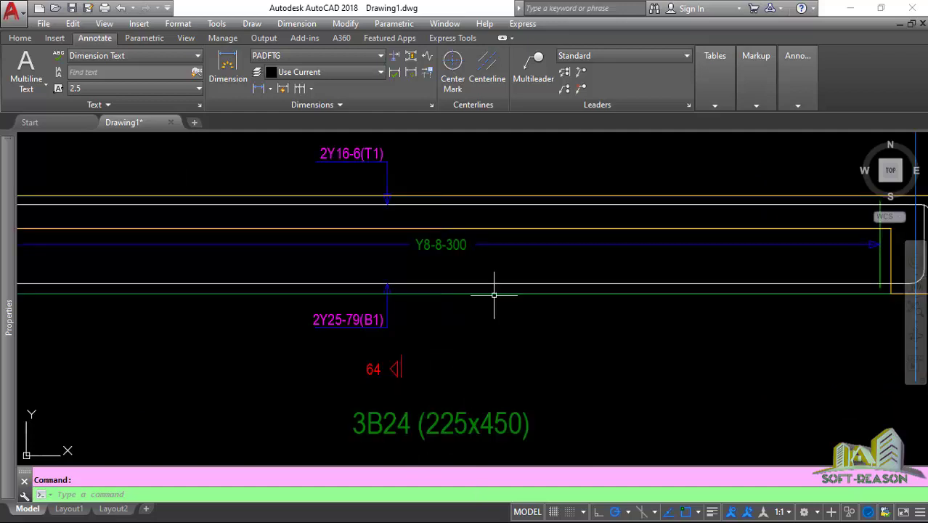
scroll(497, 294, down, 2)
click(476, 372)
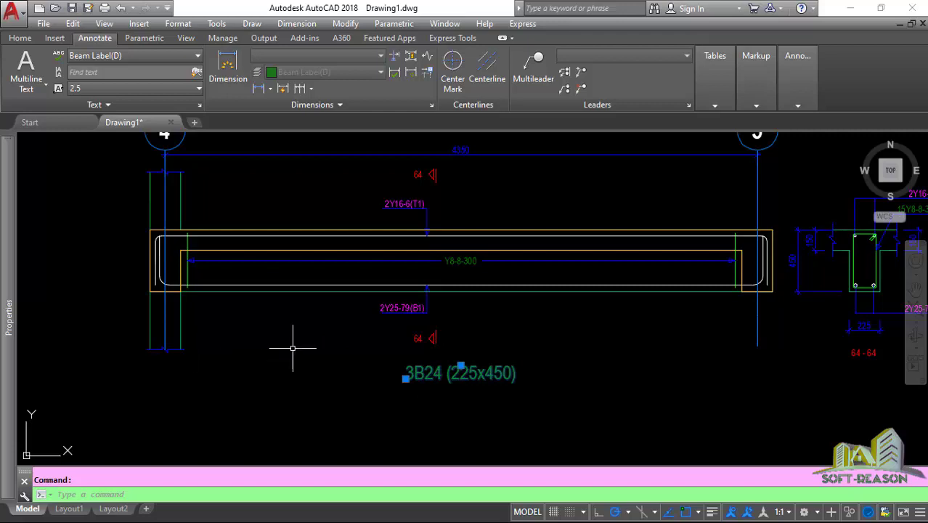
mouse_move(4, 308)
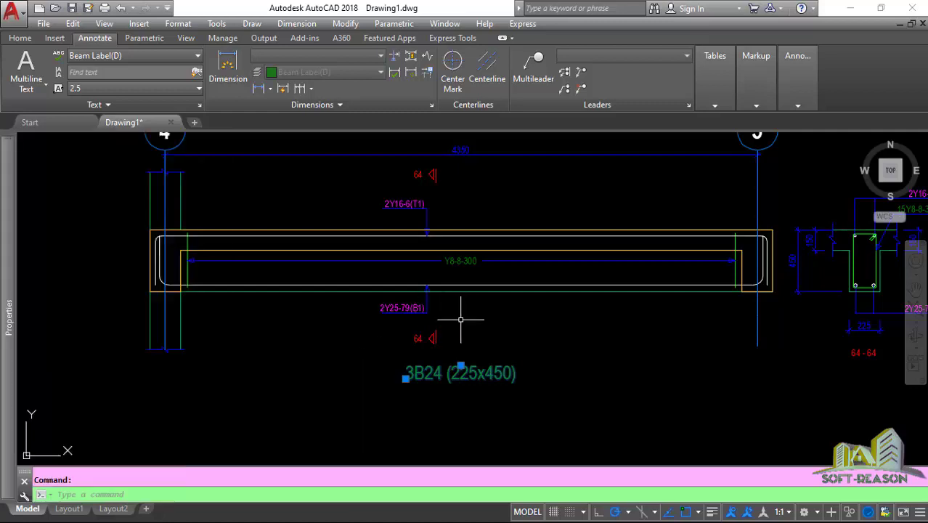
key(Escape)
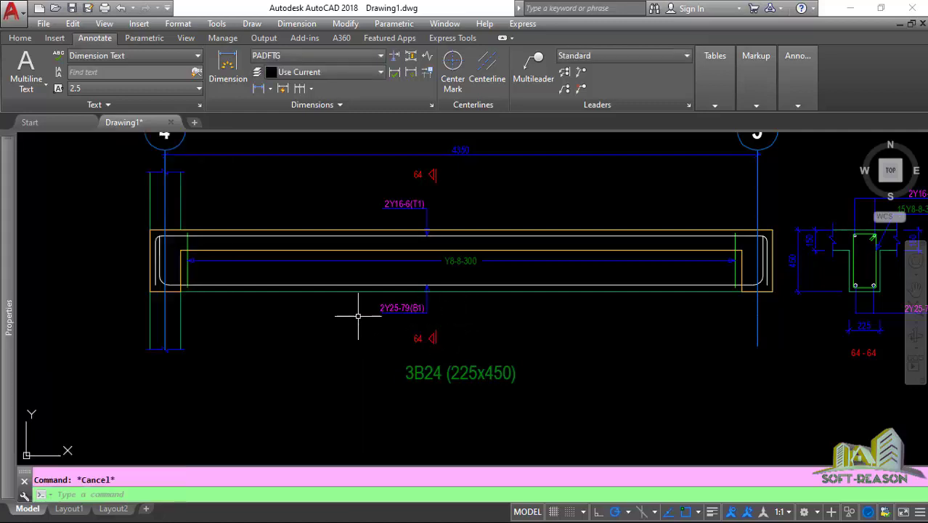
- Select the 2Y25-79(B1) and 2Y16-6(T1) labels and check their Rebar Label style and height
click(402, 307)
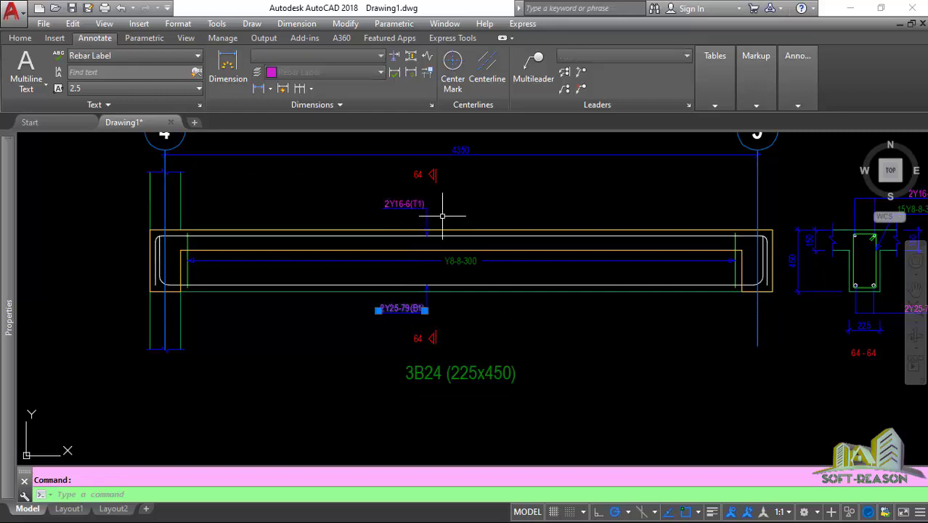
click(398, 203)
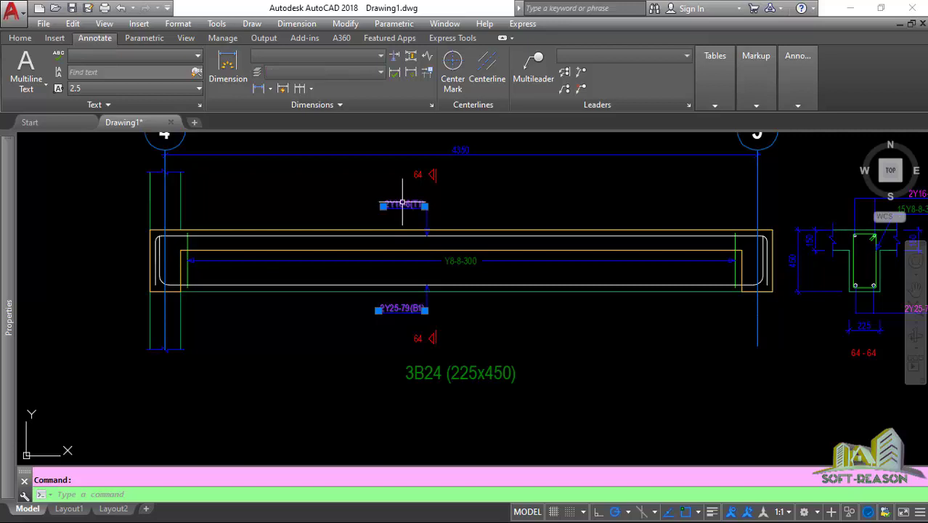
scroll(317, 254, down, 4)
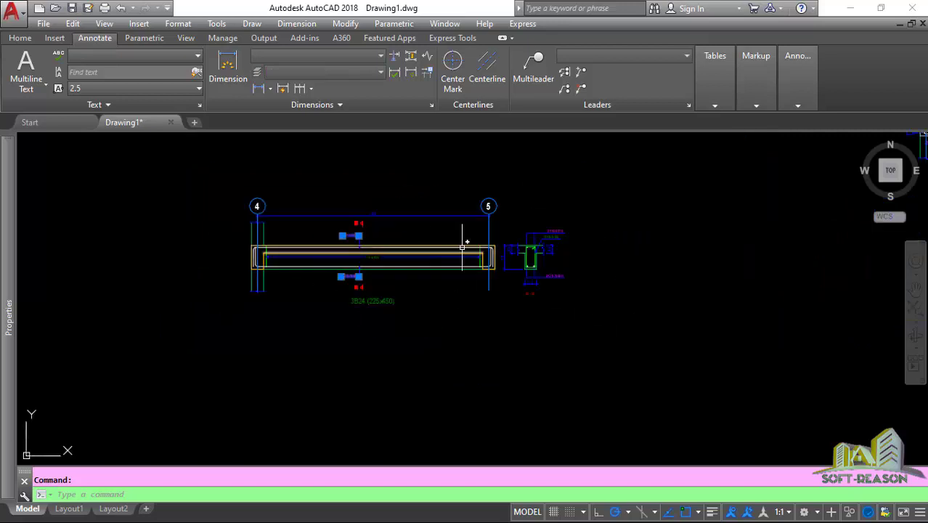
scroll(557, 258, up, 2)
scroll(555, 216, up, 3)
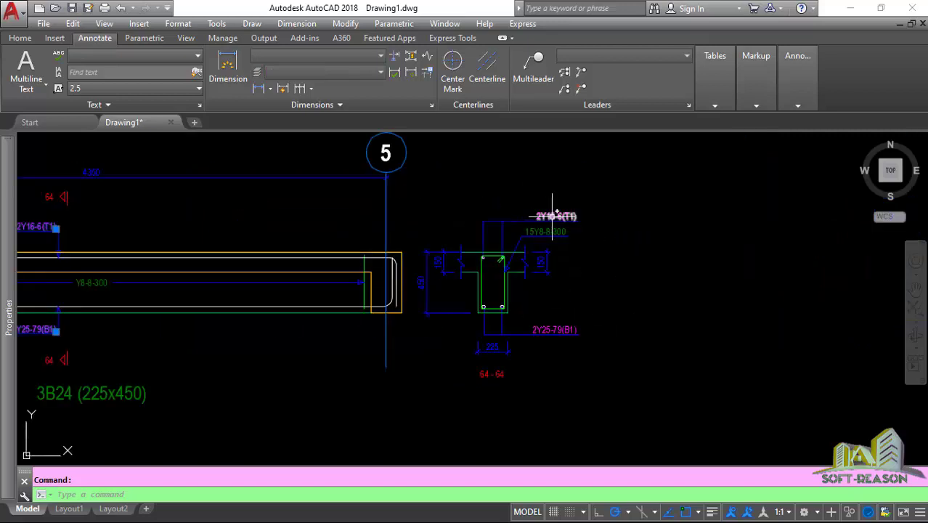
scroll(573, 370, down, 1)
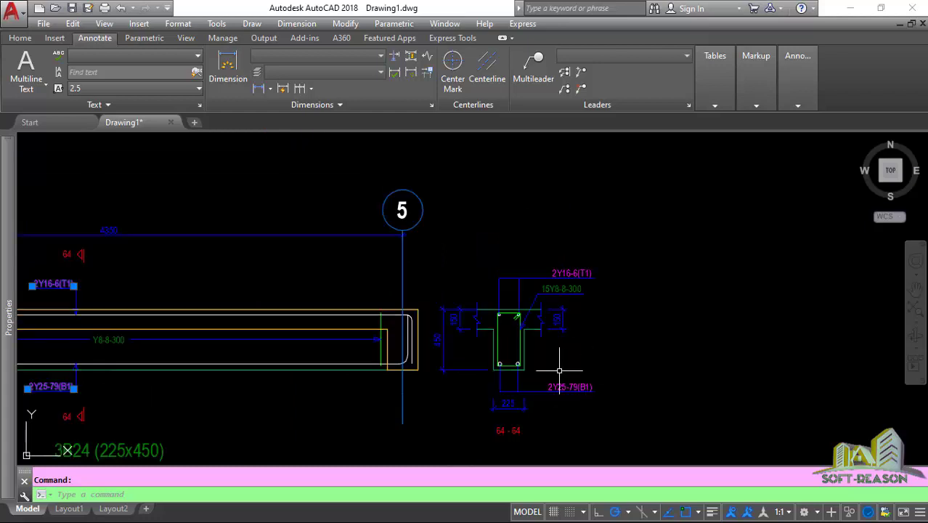
scroll(556, 378, up, 1)
scroll(553, 369, down, 3)
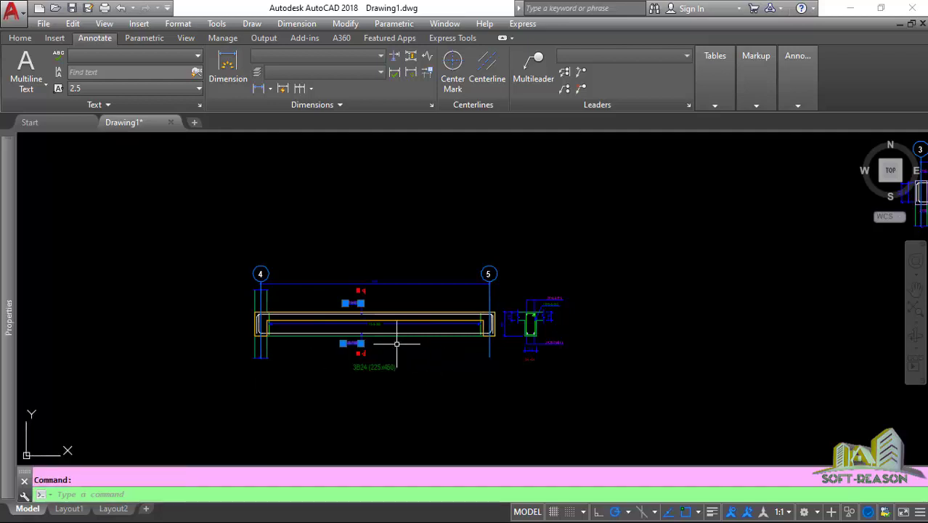
scroll(340, 318, up, 2)
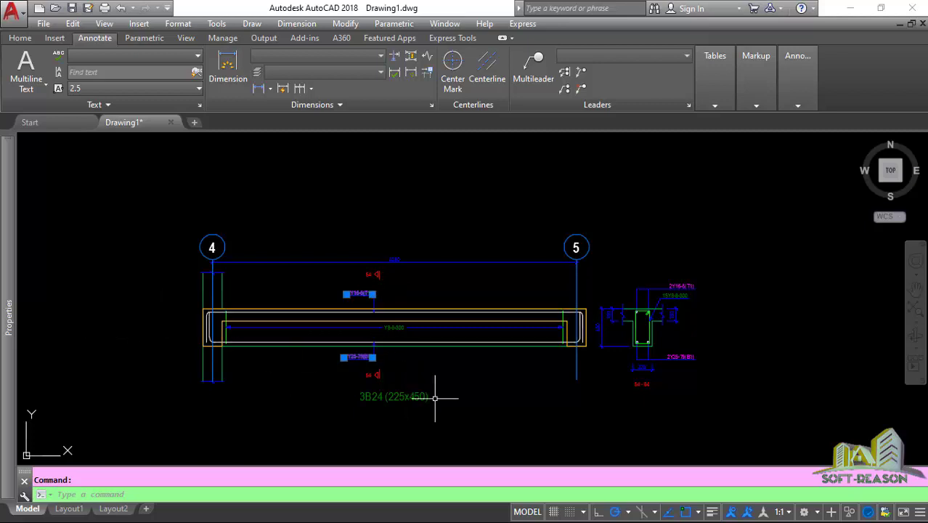
scroll(386, 329, up, 2)
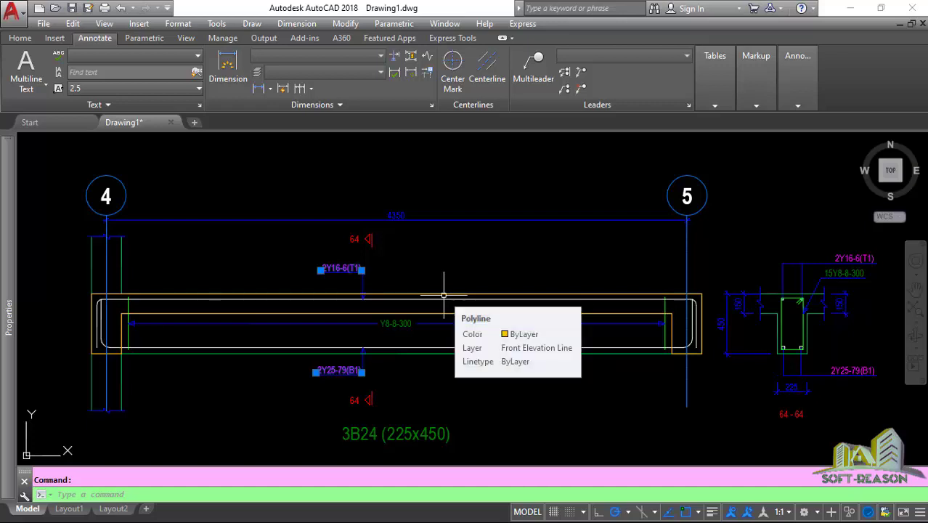
scroll(431, 266, down, 2)
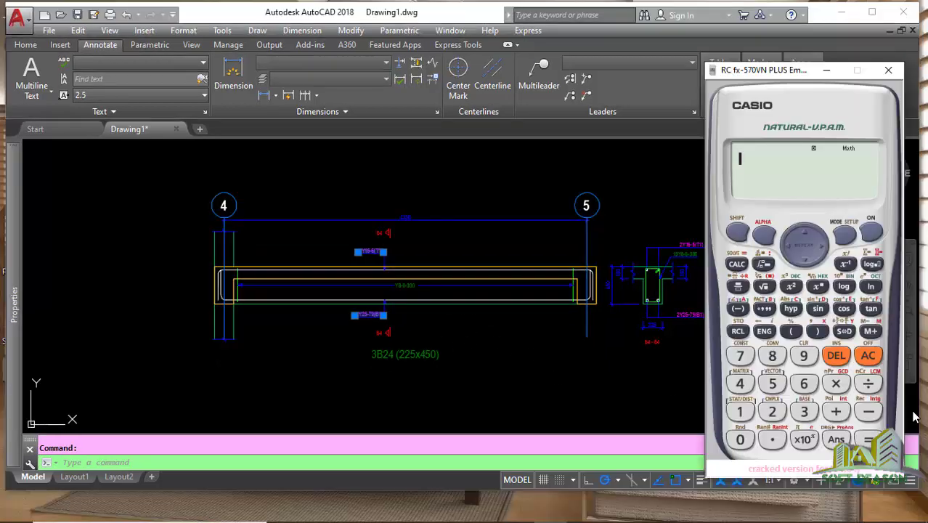
- Calculate 2.5 × 50 = 125 on the Casio calculator
click(771, 411)
click(773, 440)
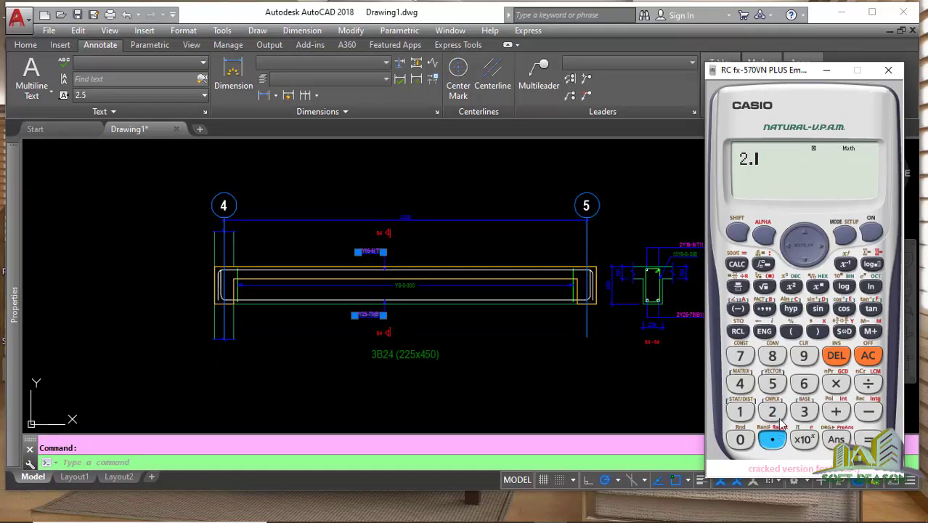
click(775, 385)
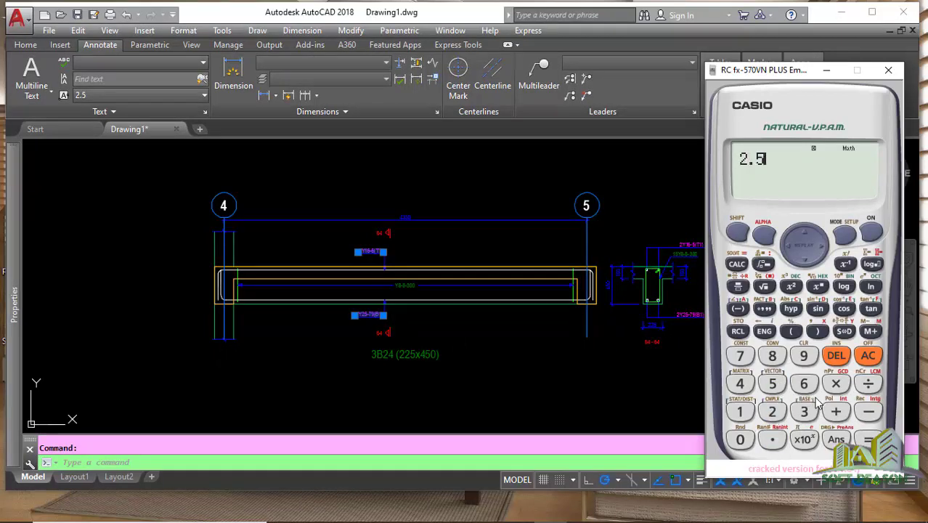
click(839, 388)
click(773, 384)
click(741, 440)
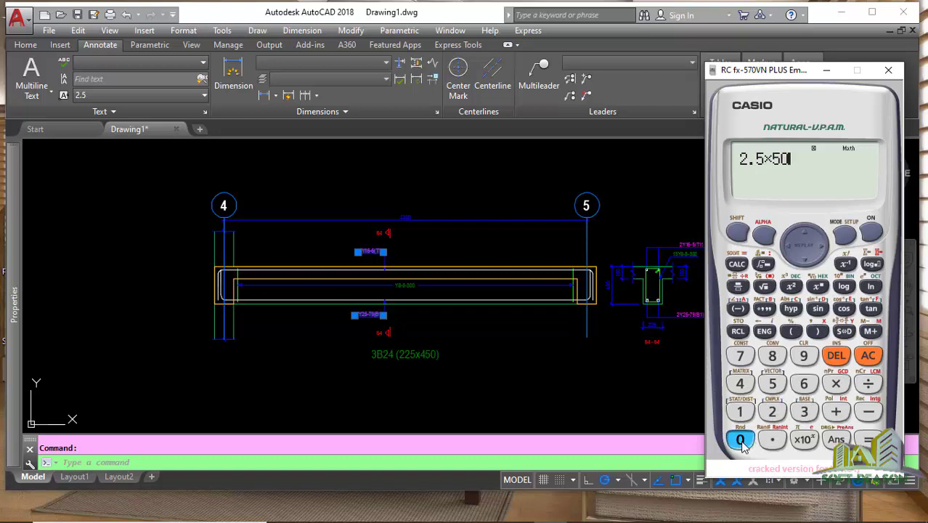
click(868, 439)
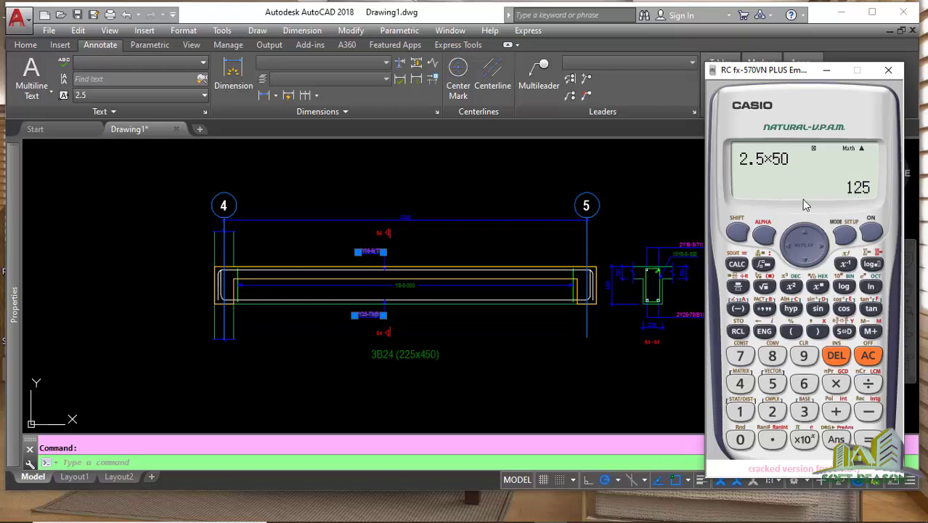
- Minimise the calculator and maximise the AutoCAD drawing window
mouse_move(14, 295)
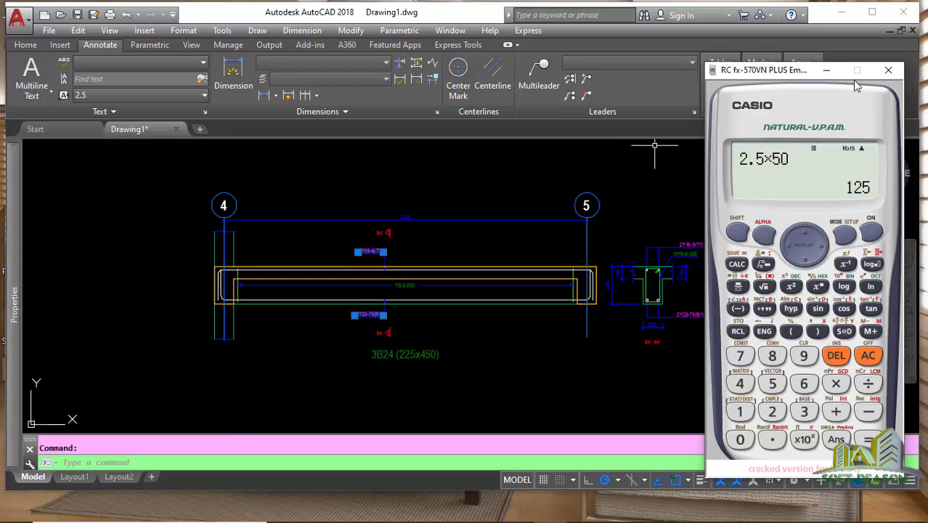
click(826, 73)
click(873, 12)
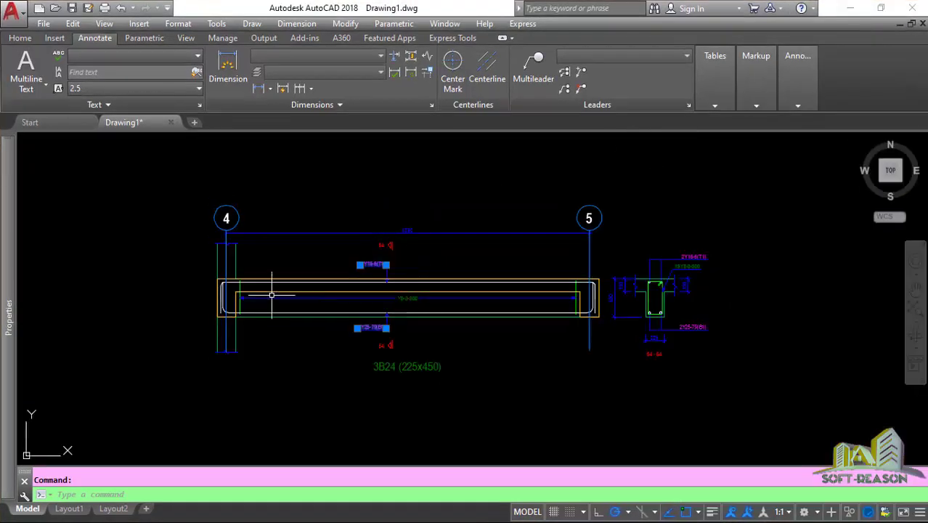
scroll(408, 318, up, 2)
scroll(406, 323, down, 2)
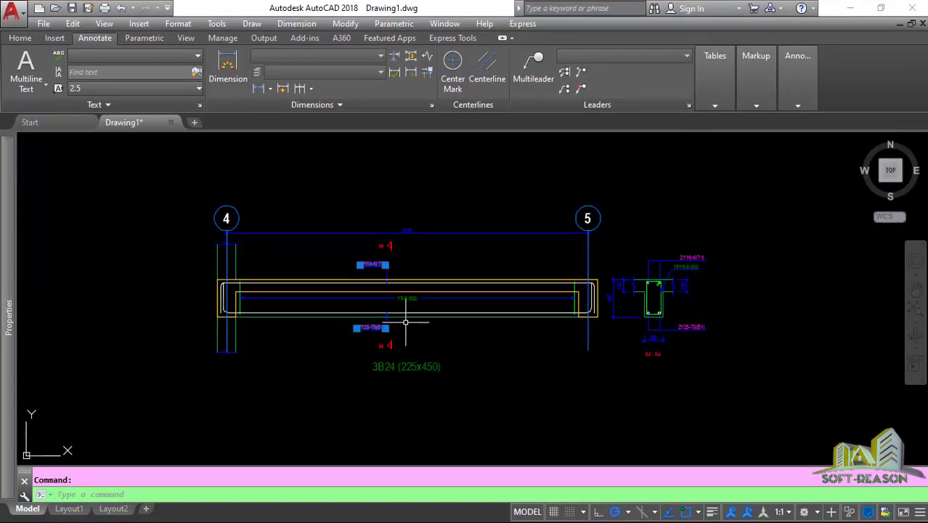